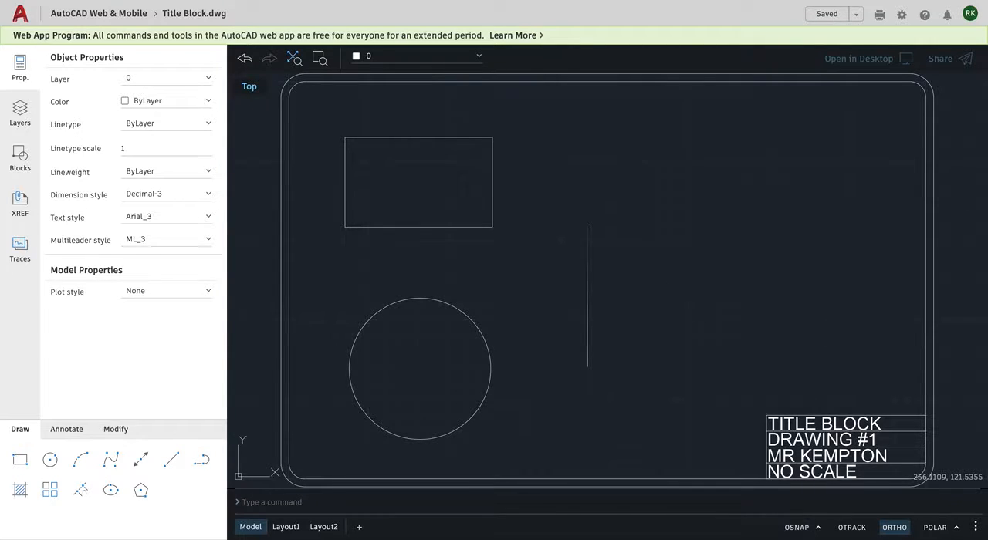
Toggle object snap on and off and open its list of snap modes.
key(F3)
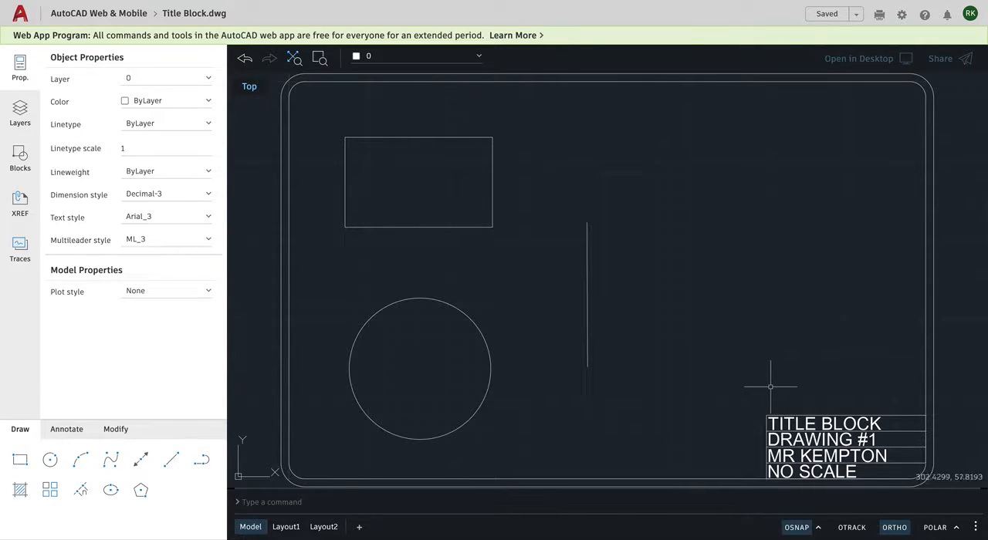
click(797, 527)
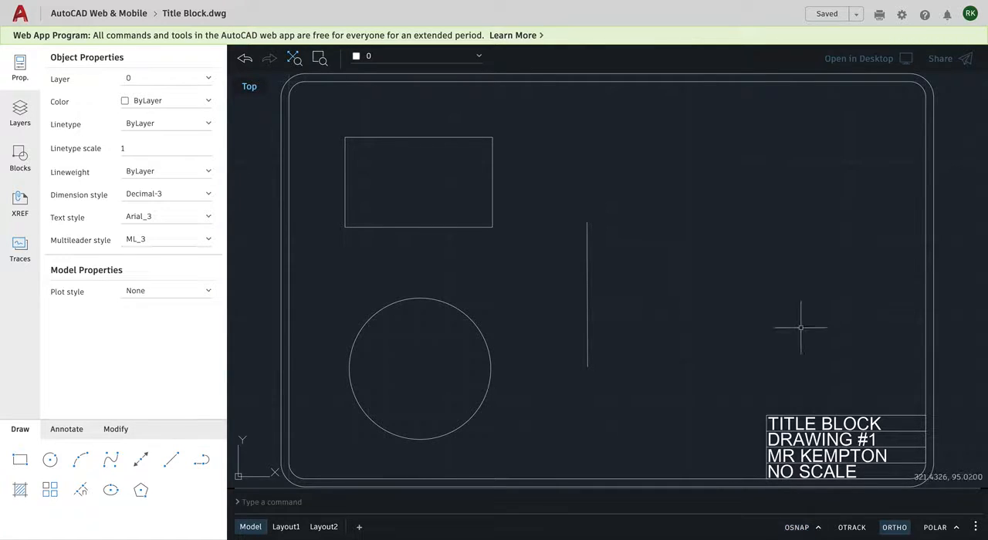
click(819, 529)
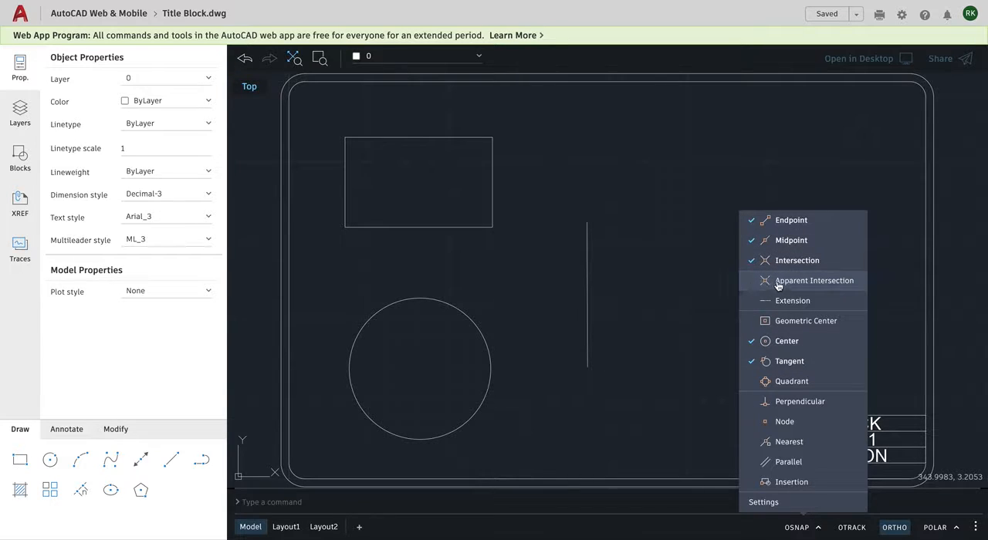
Try switching the Apparent Intersection snap mode on and off, and review the list of snap modes again.
key(Escape)
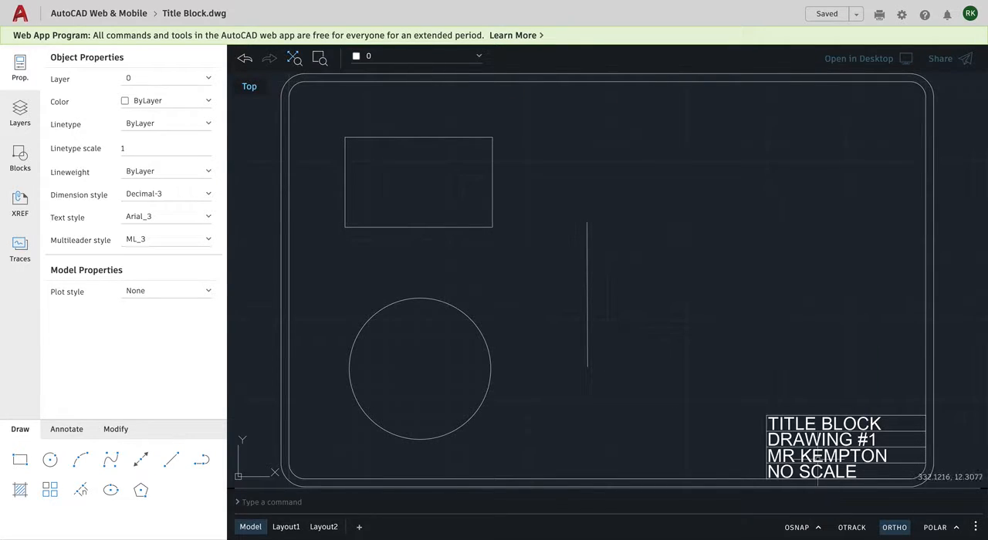
click(818, 528)
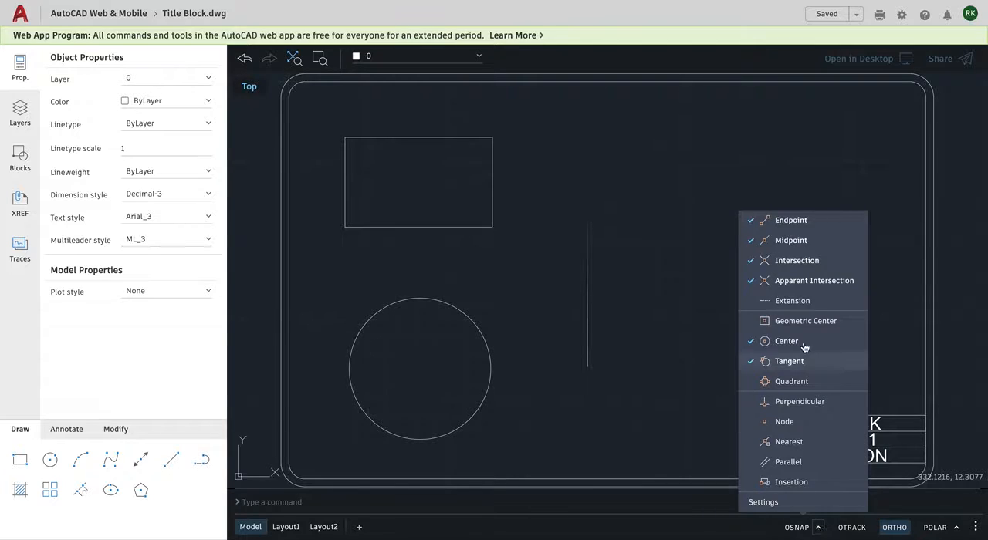
click(750, 285)
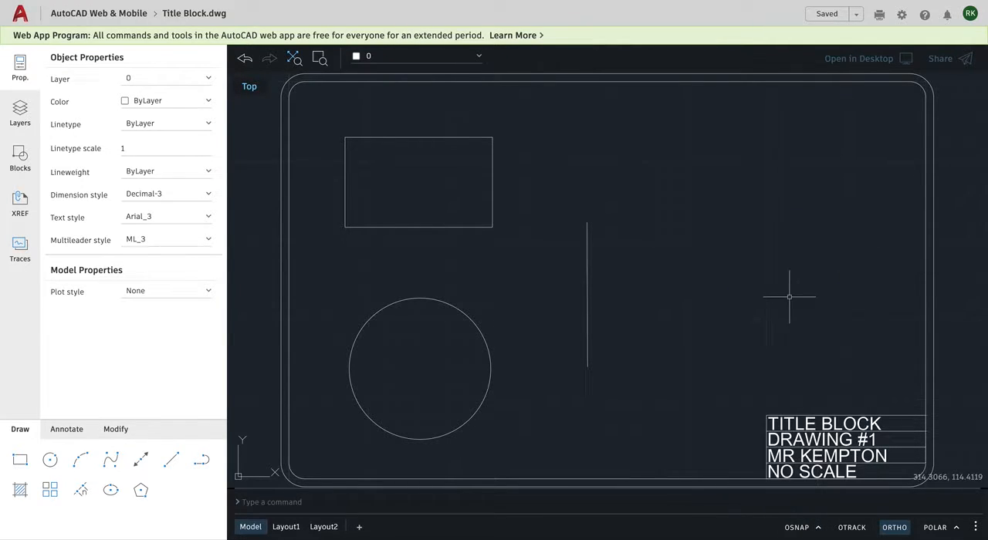
click(819, 529)
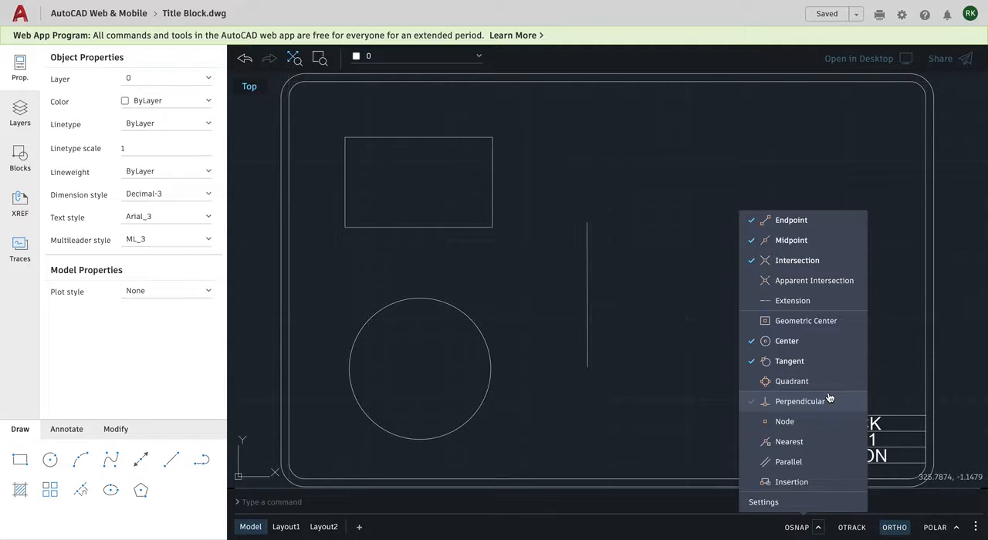
click(860, 157)
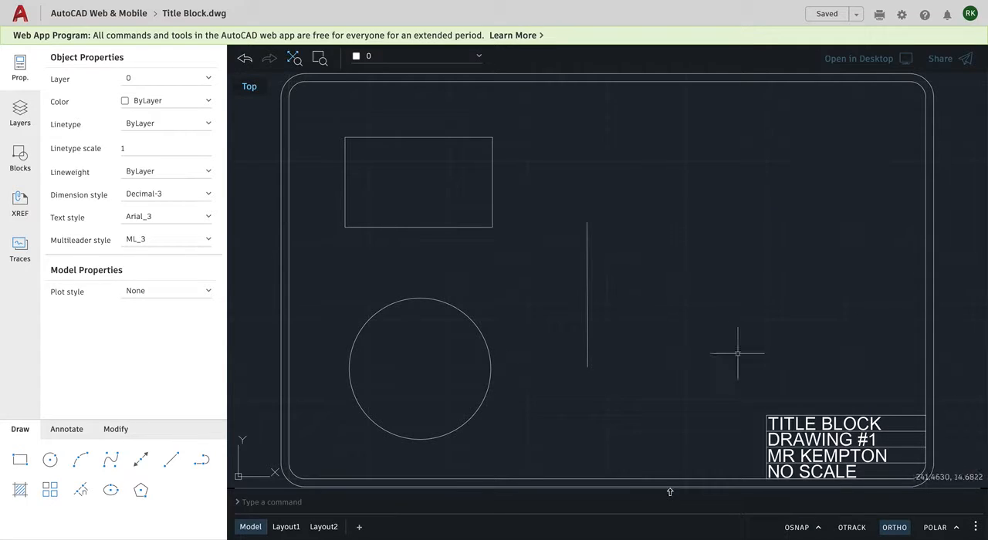
click(731, 507)
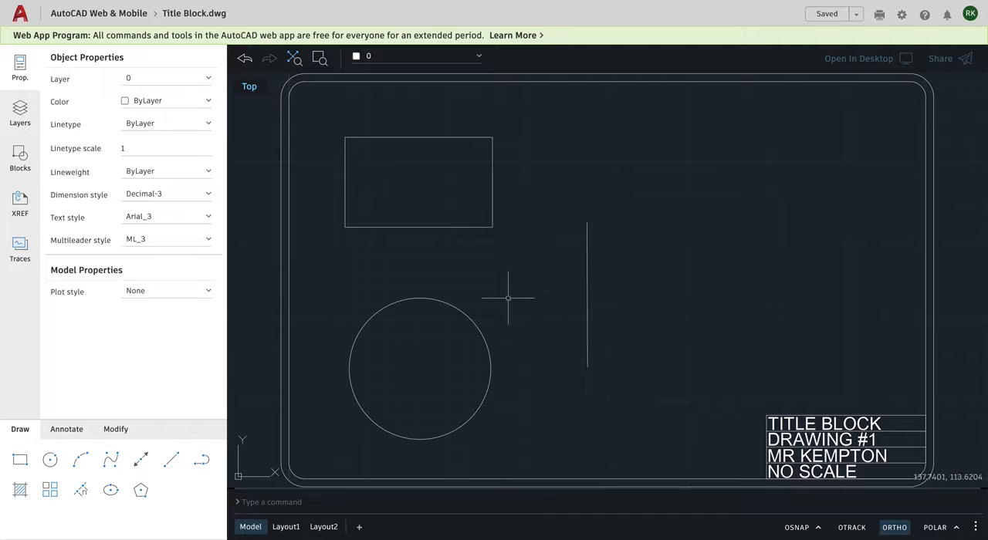
Check the active snap modes during a Line command and turn object snap on.
click(171, 461)
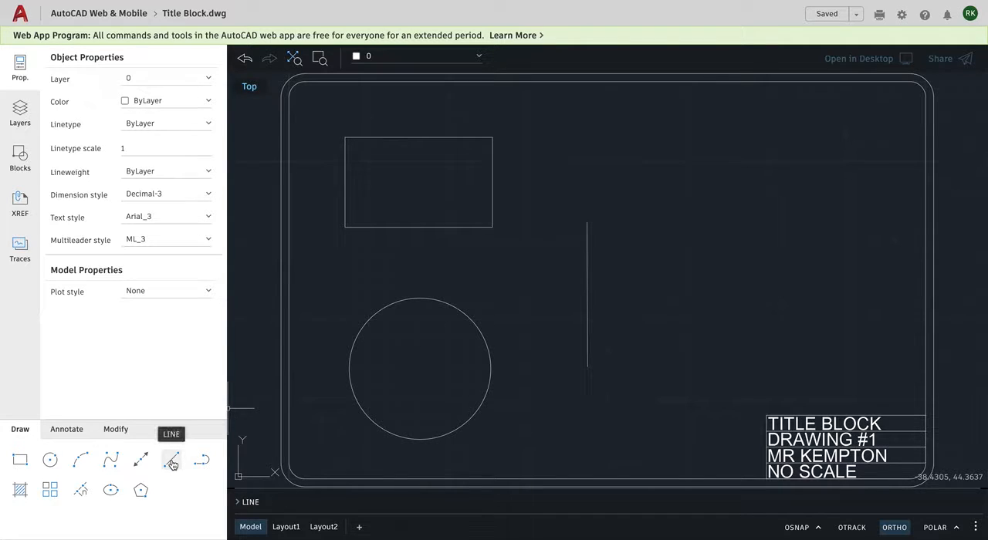
click(171, 461)
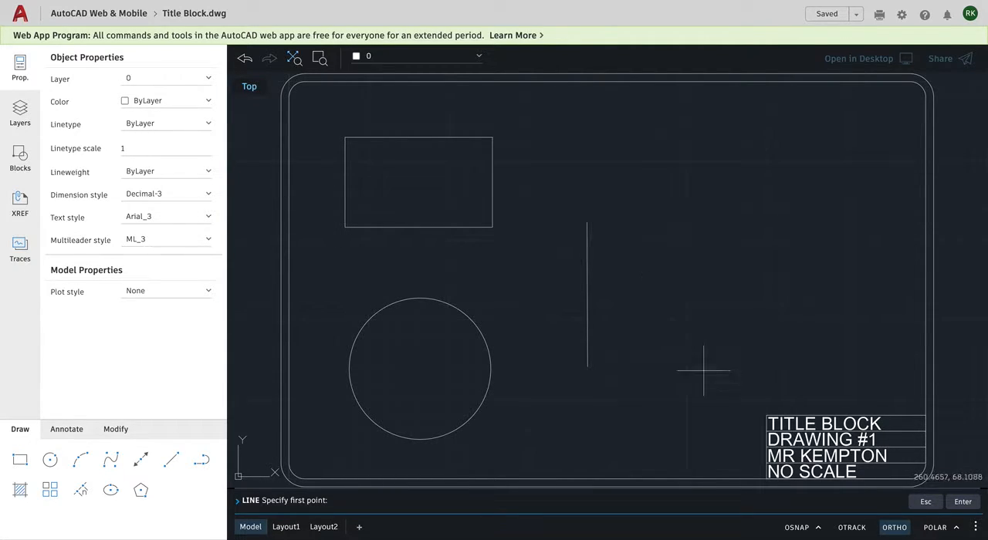
click(819, 527)
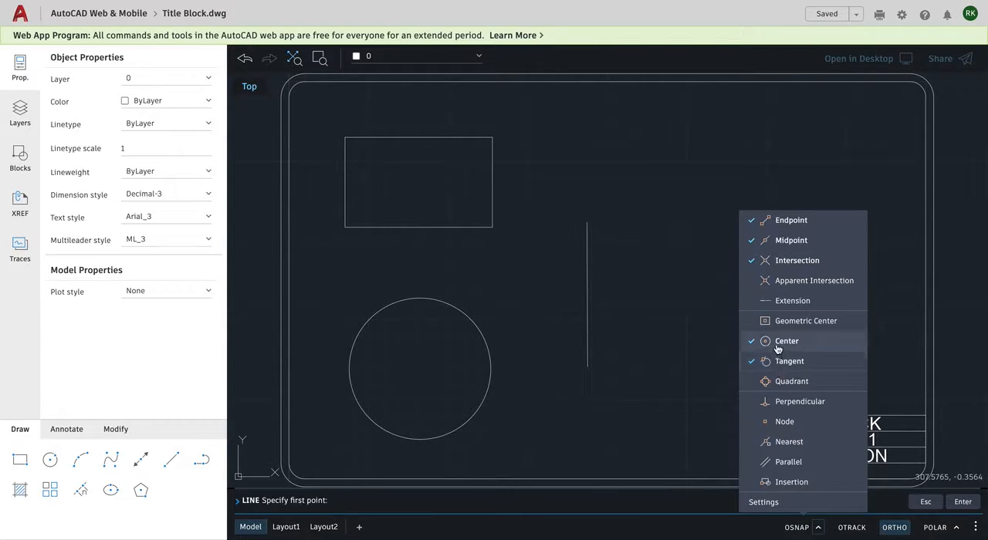
click(695, 376)
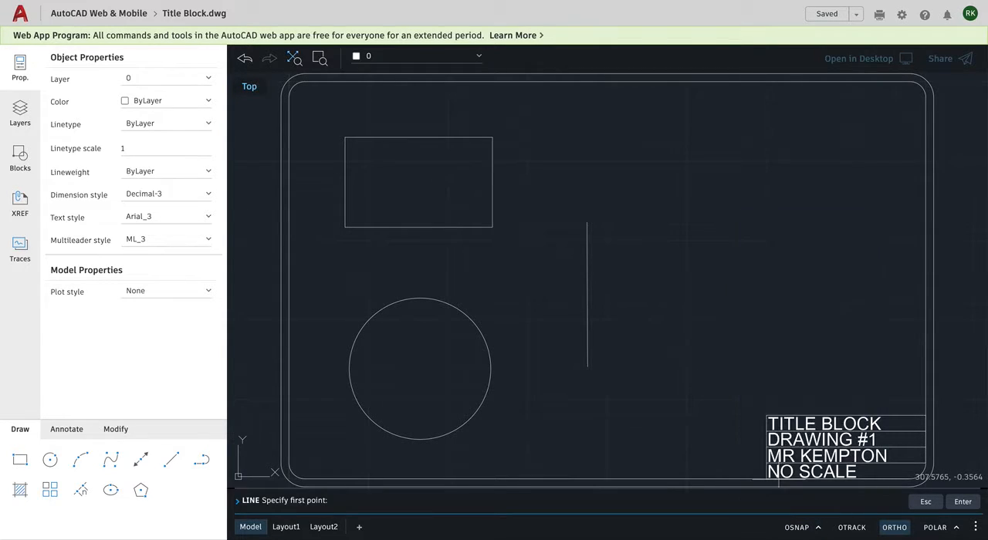
click(797, 528)
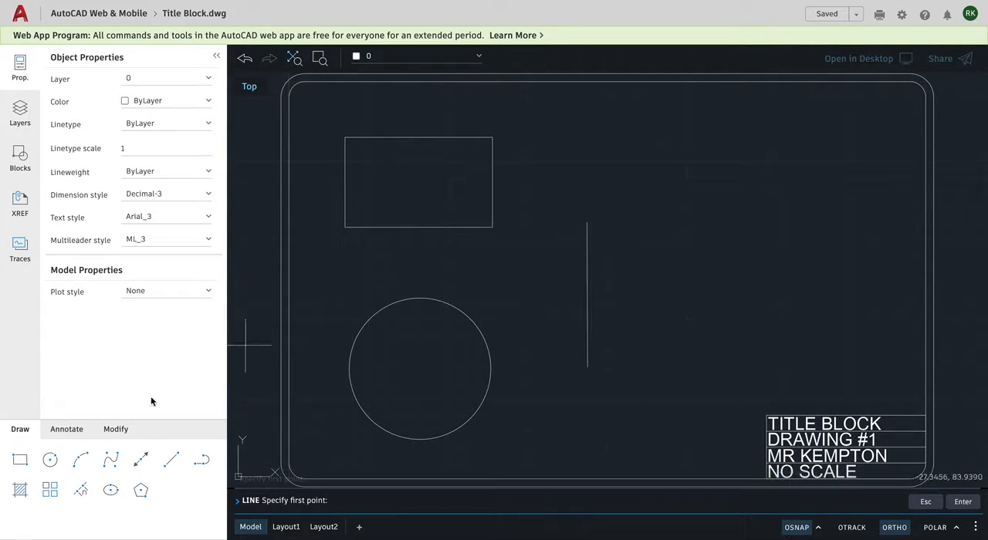
Draw a line about 100 units long at about 19° from the vertical line's upper endpoint, with Ortho turned off.
click(171, 460)
key(Escape)
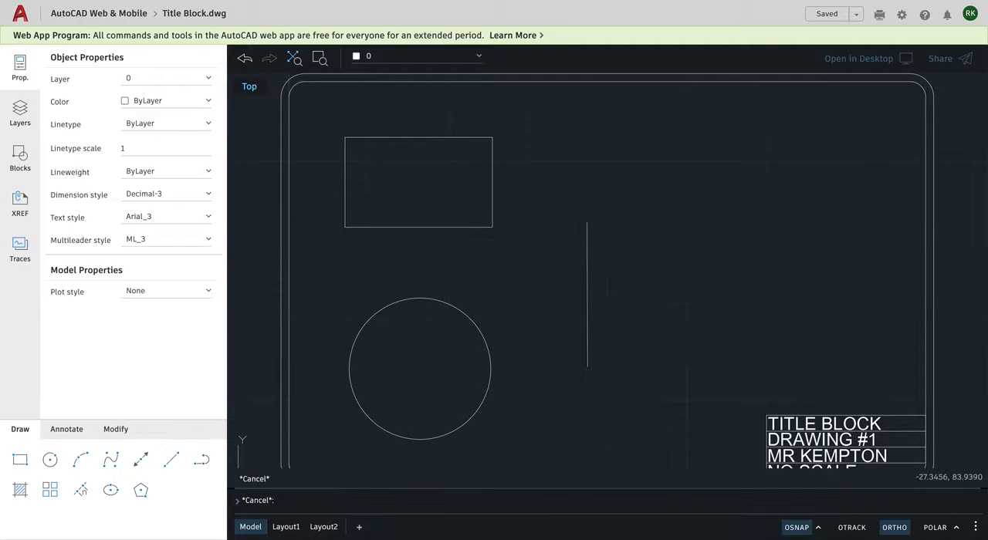
key(Escape)
key(Return)
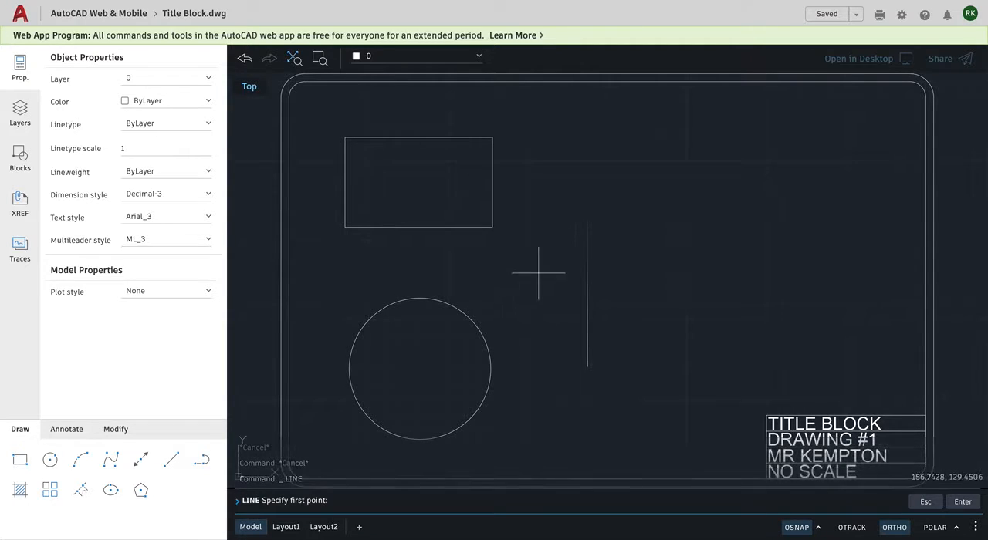
click(587, 222)
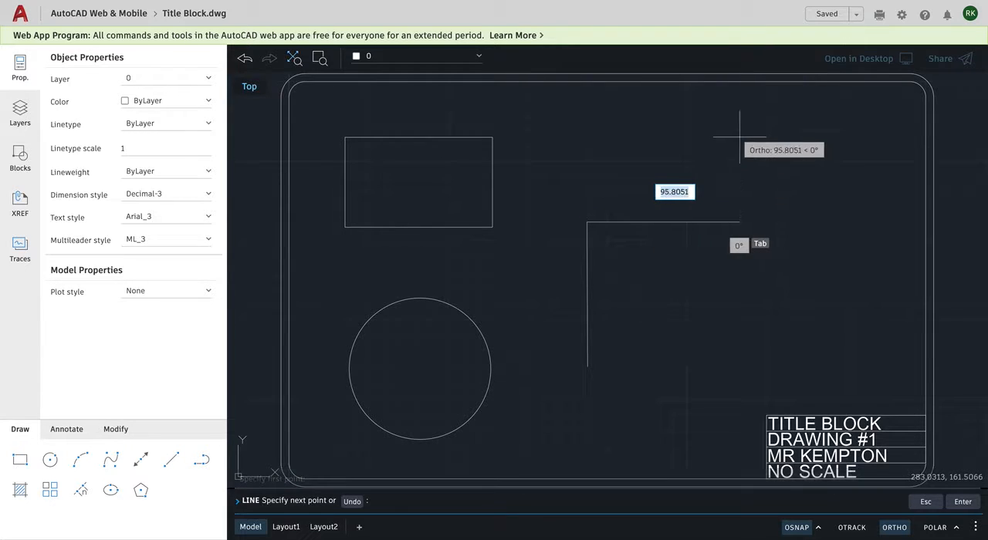
click(894, 527)
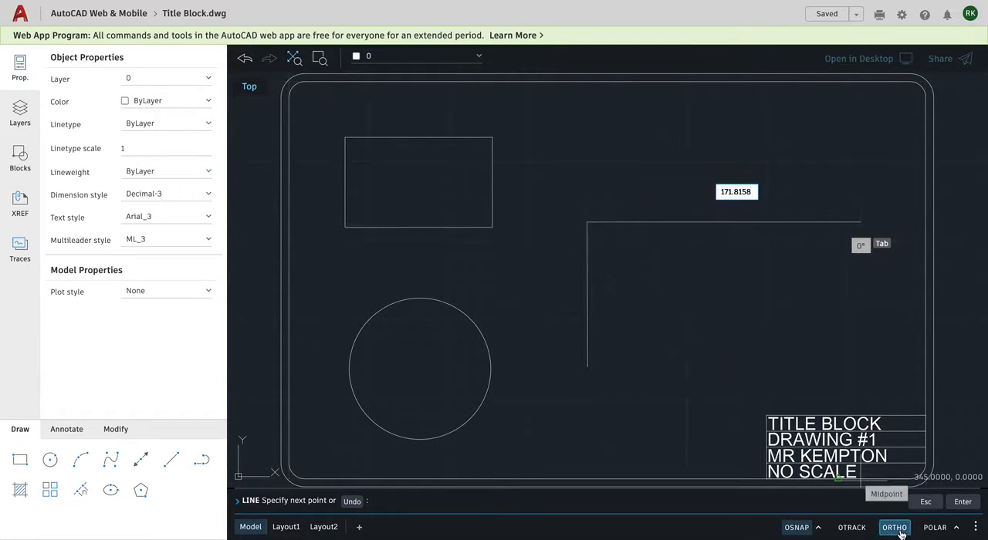
key(F8)
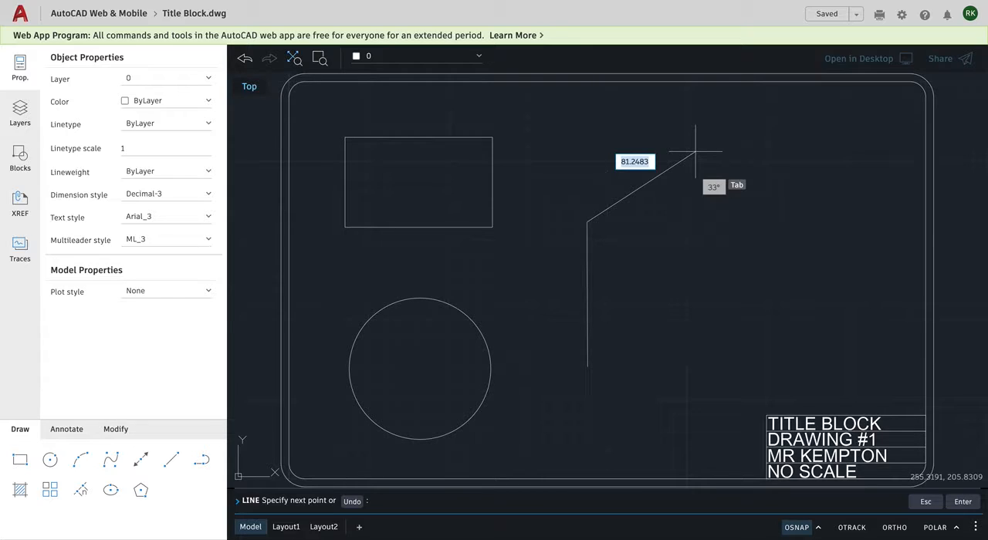
click(737, 170)
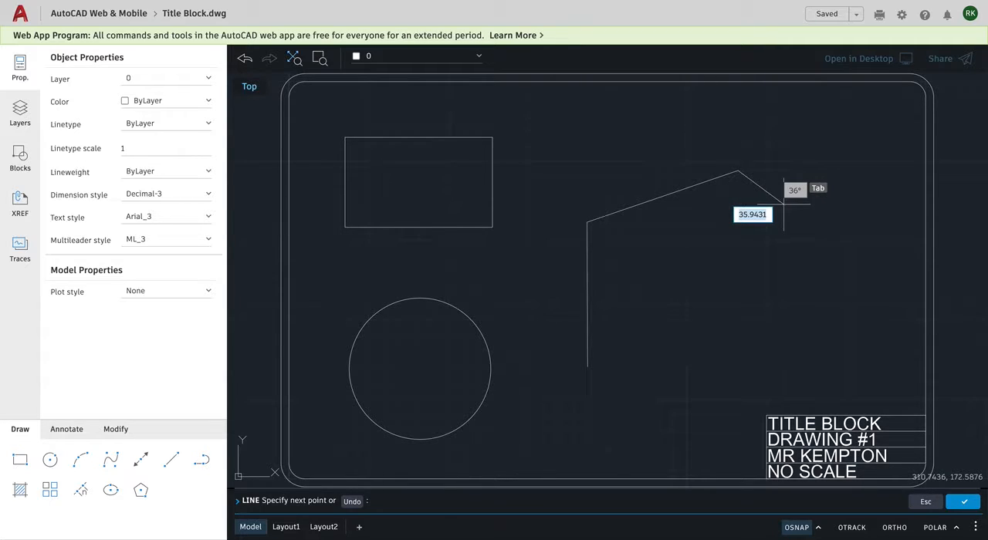
key(Escape)
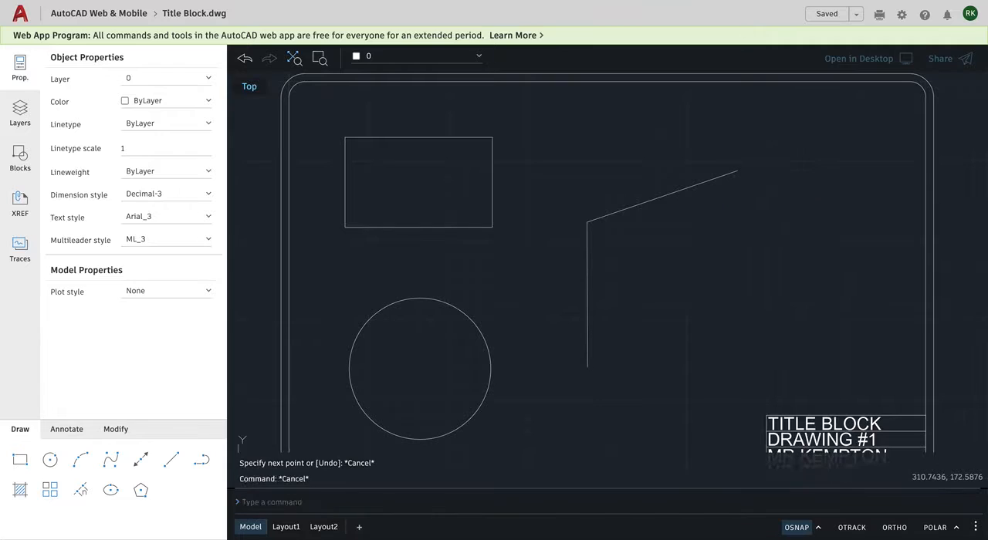
key(Escape)
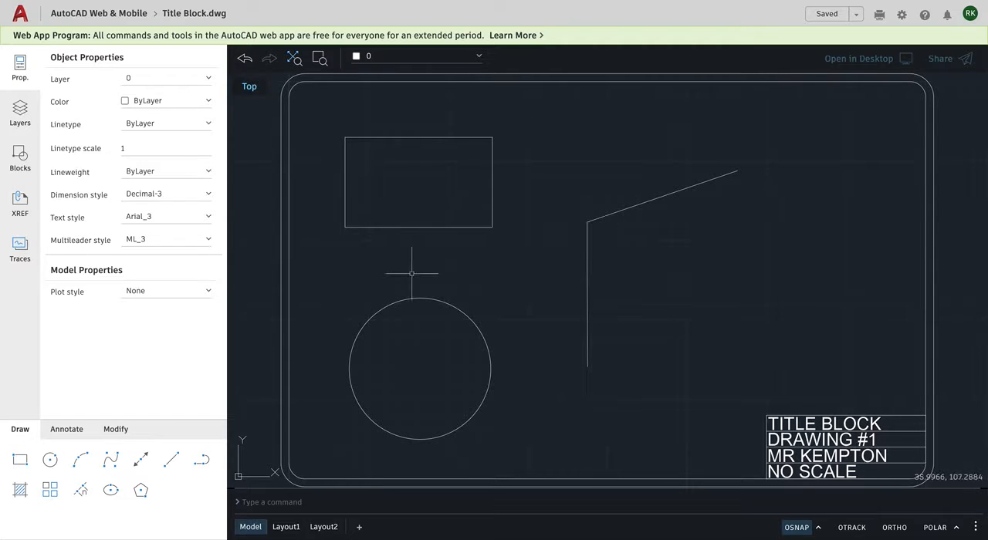
Draw a line from the midpoint of the sloped line diagonally down to the right, using the Midpoint snap.
click(172, 461)
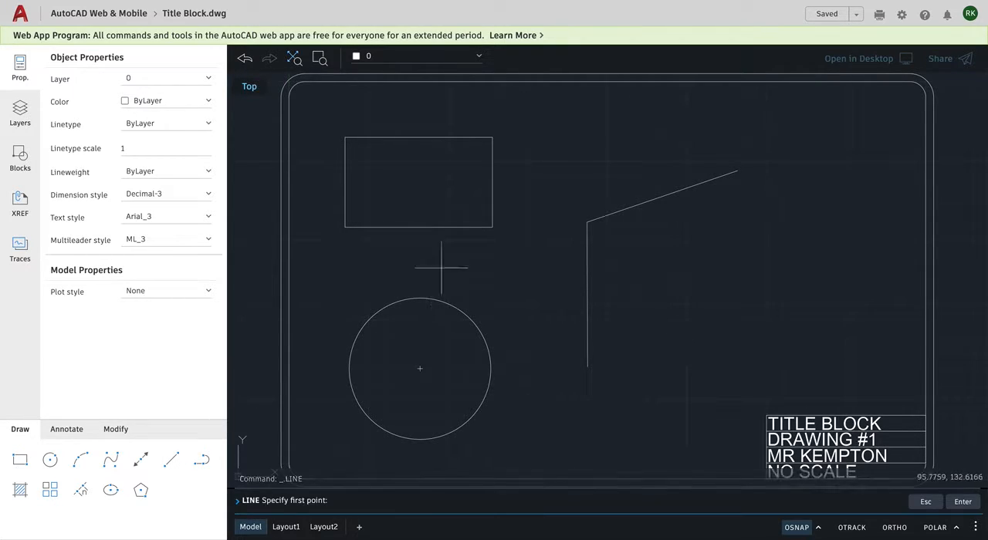
click(663, 196)
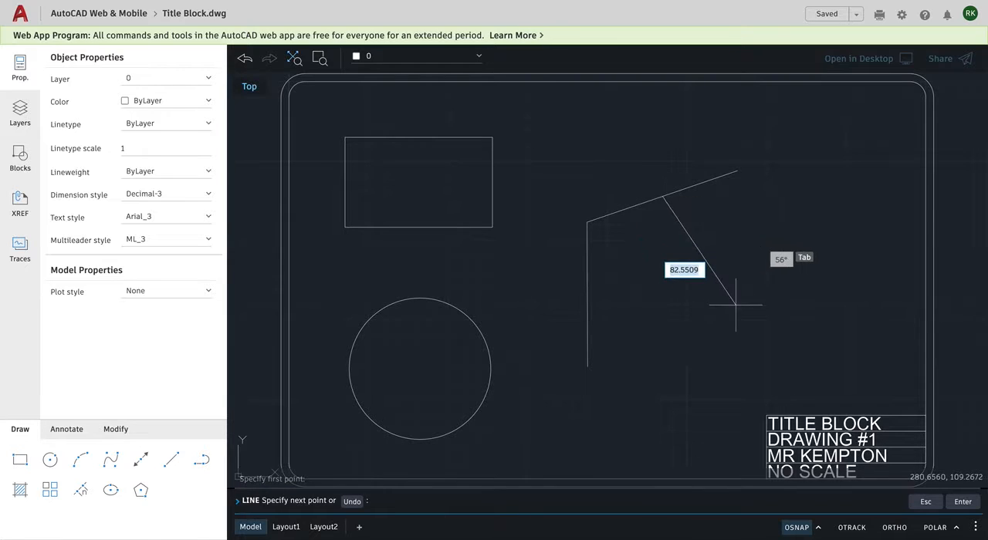
click(765, 283)
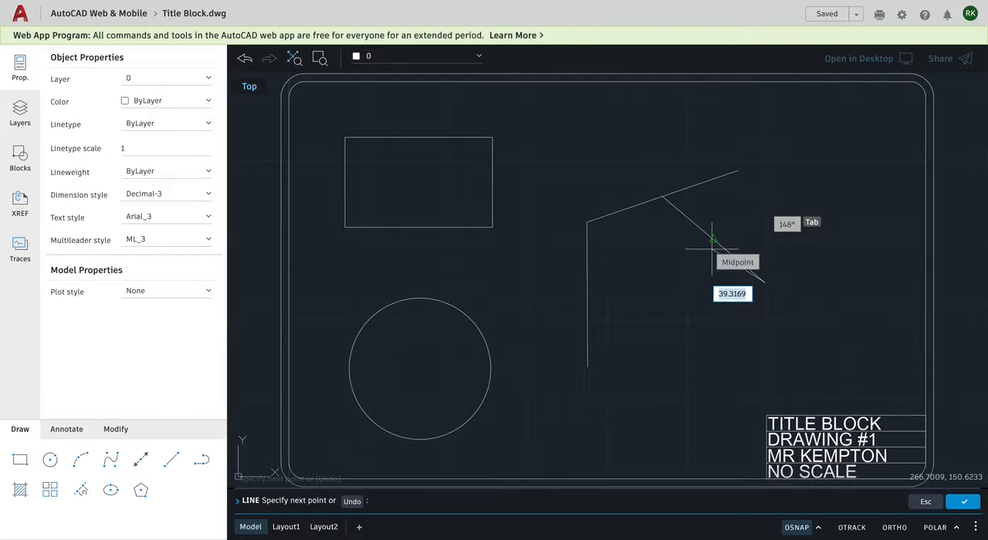
key(Escape)
key(Escape)
key(Escape)
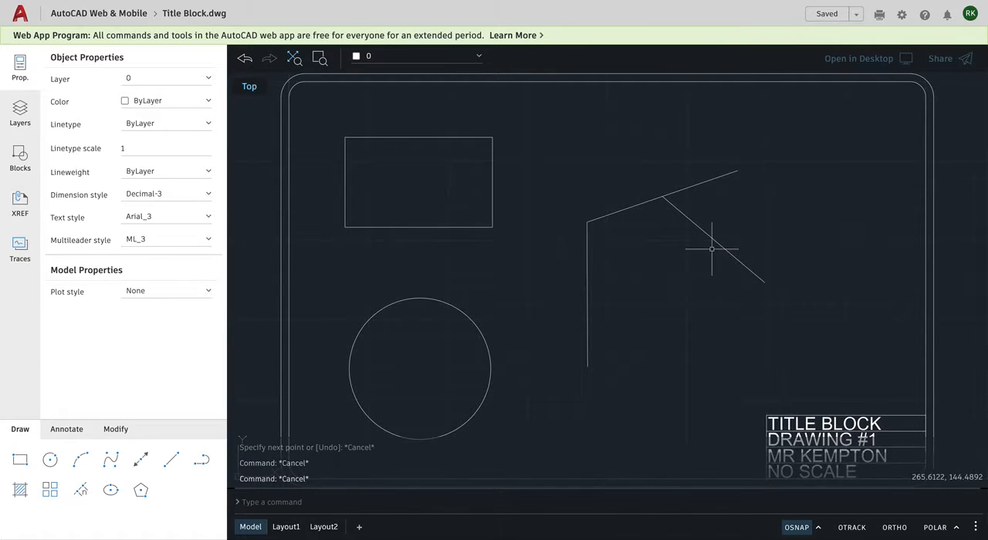
Draw a line about 96 units long at about 42° from the circle's center up to the right.
click(171, 461)
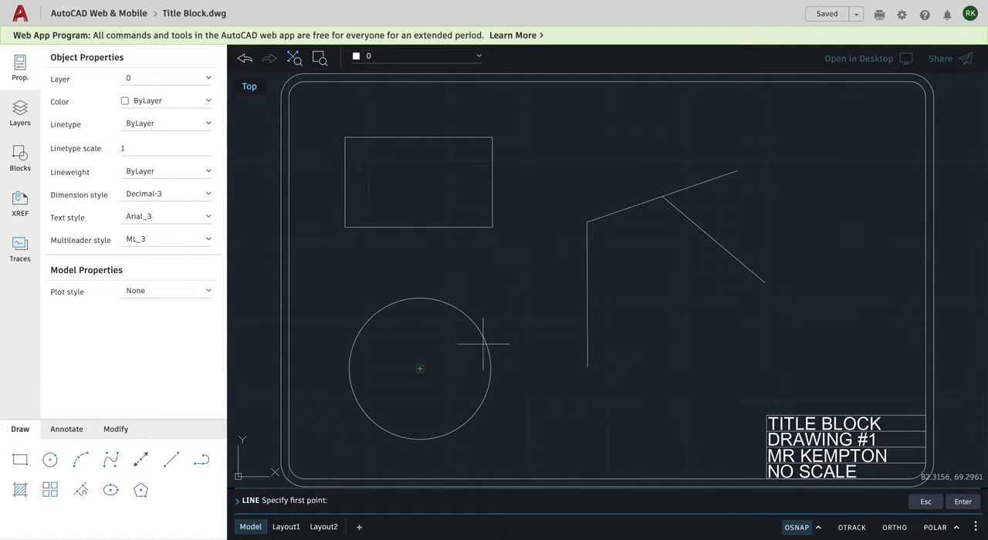
click(420, 368)
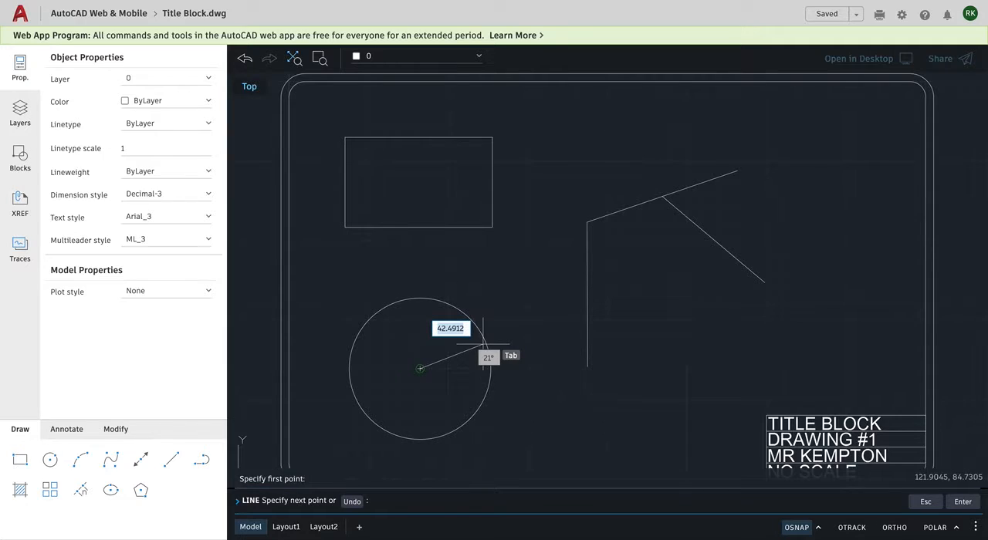
click(534, 265)
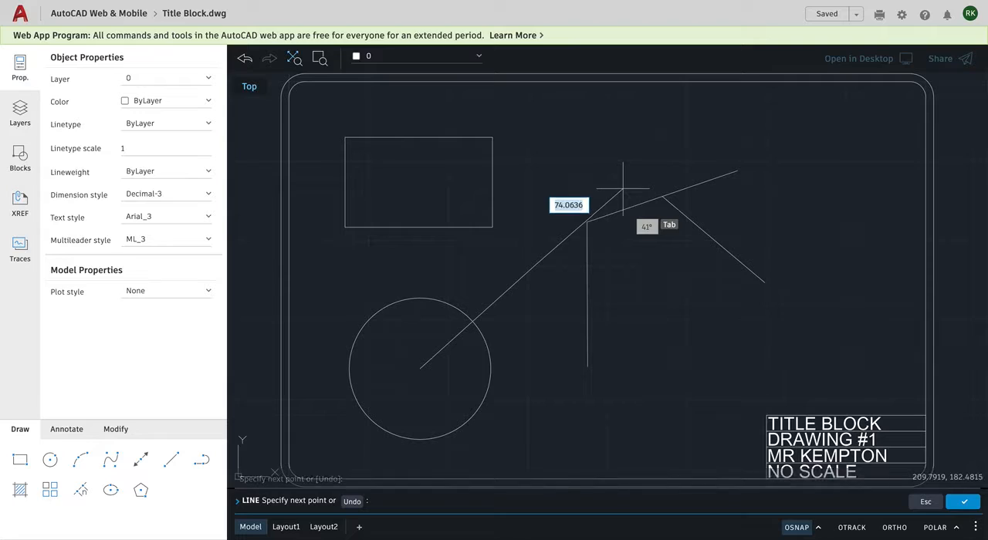
key(Escape)
key(Escape)
key(Escape)
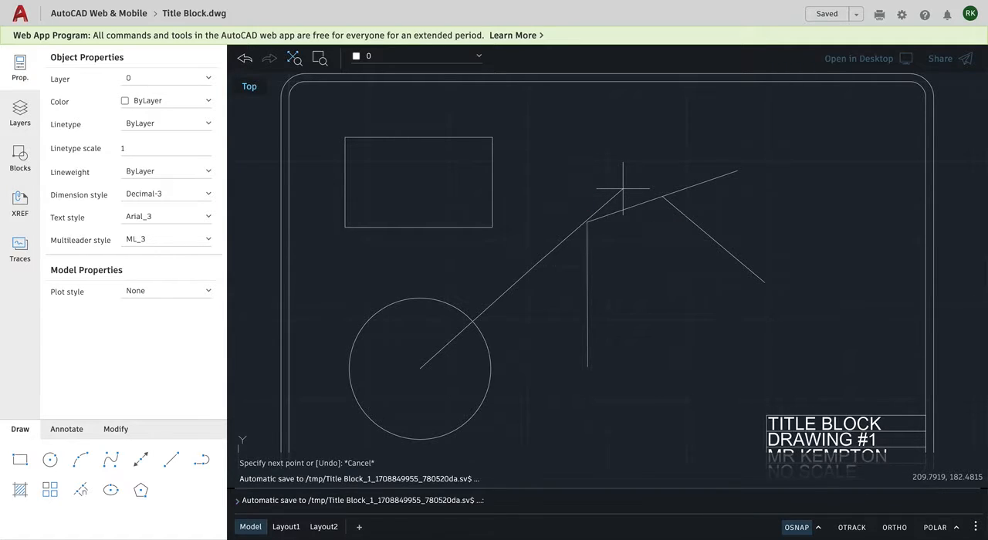
Check the snap modes and draw a line from the circle's intersection with the diagonal line to the vertical line's lower endpoint.
click(818, 529)
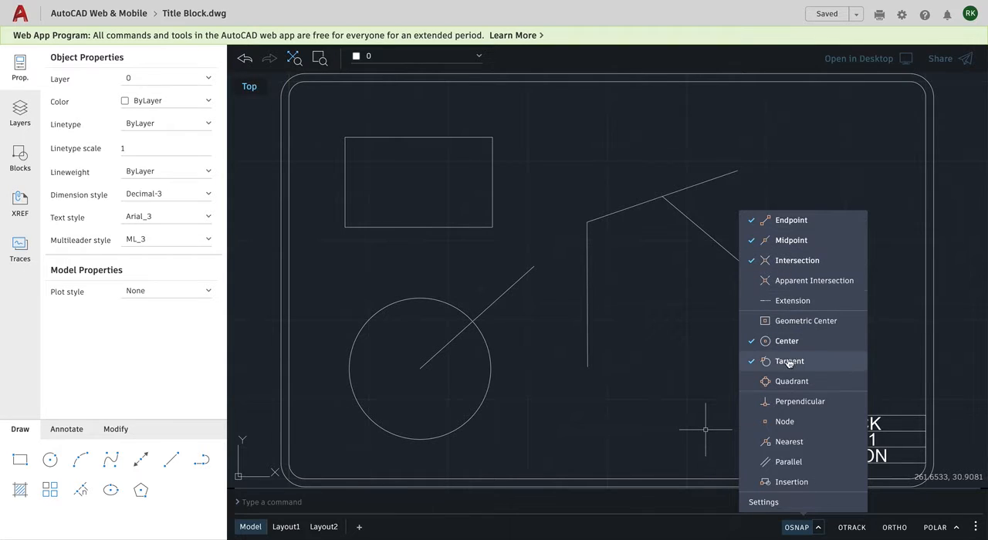
click(608, 178)
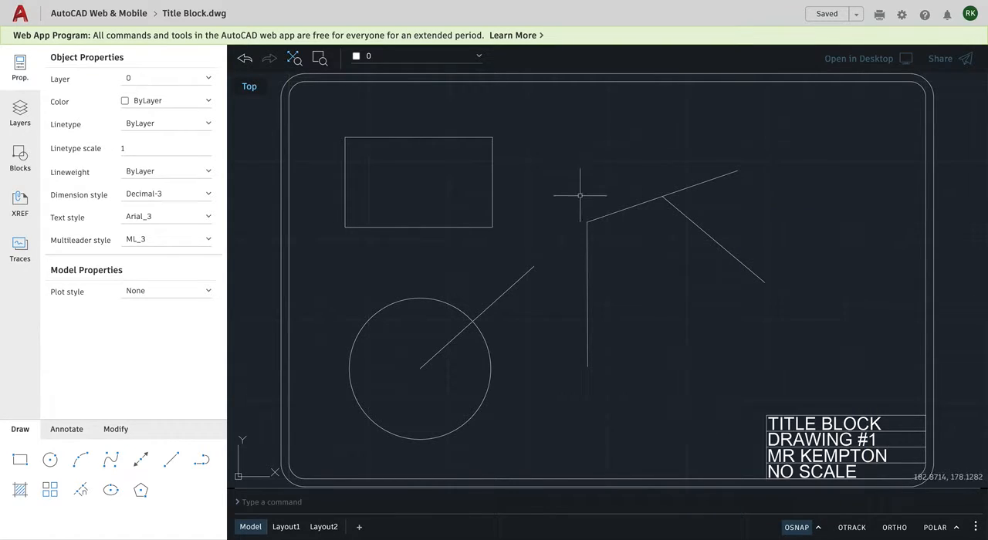
click(200, 461)
click(171, 461)
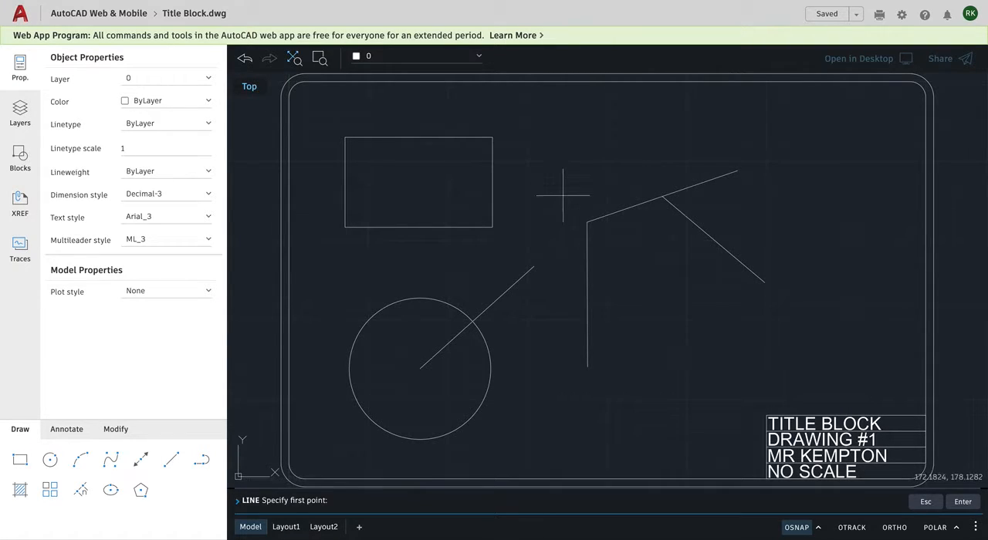
click(473, 321)
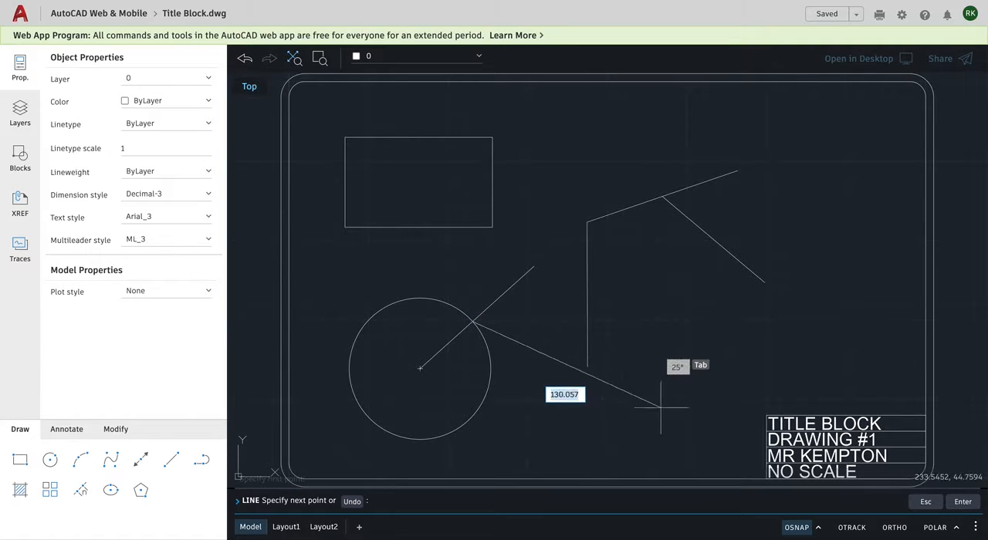
click(587, 367)
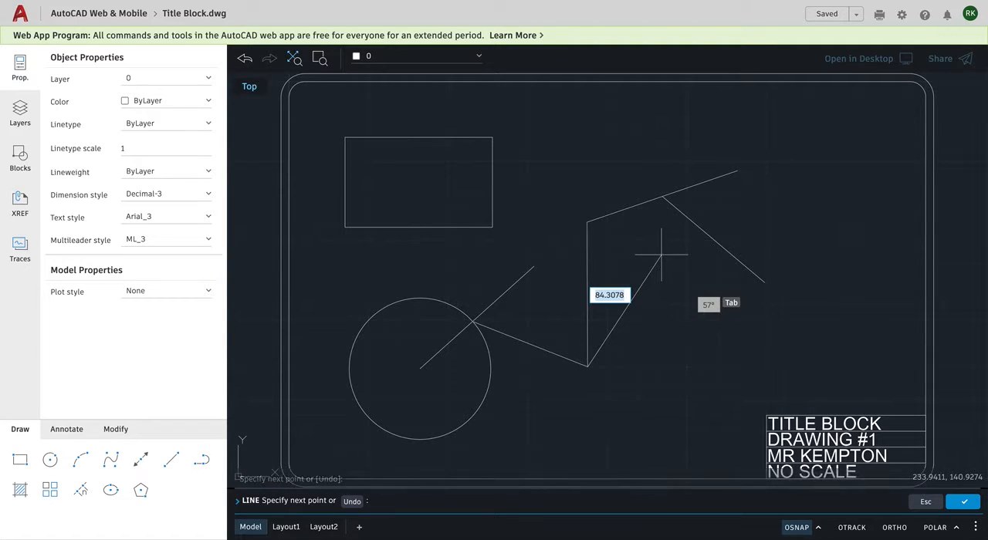
End the current line and draw a line about 172 units long from the area right of the circle to its lower edge, using the Tangent snap.
key(Escape)
key(Escape)
key(Escape)
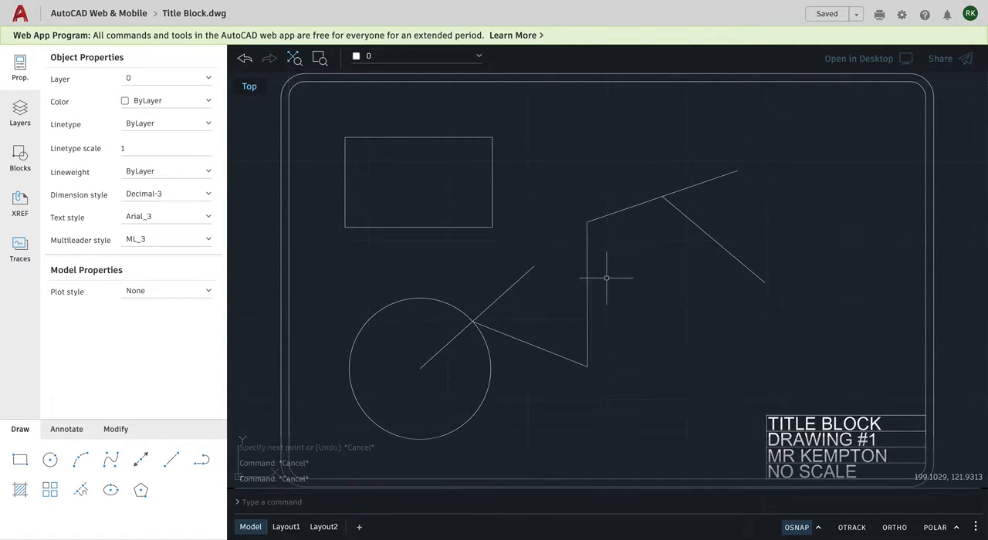
click(192, 463)
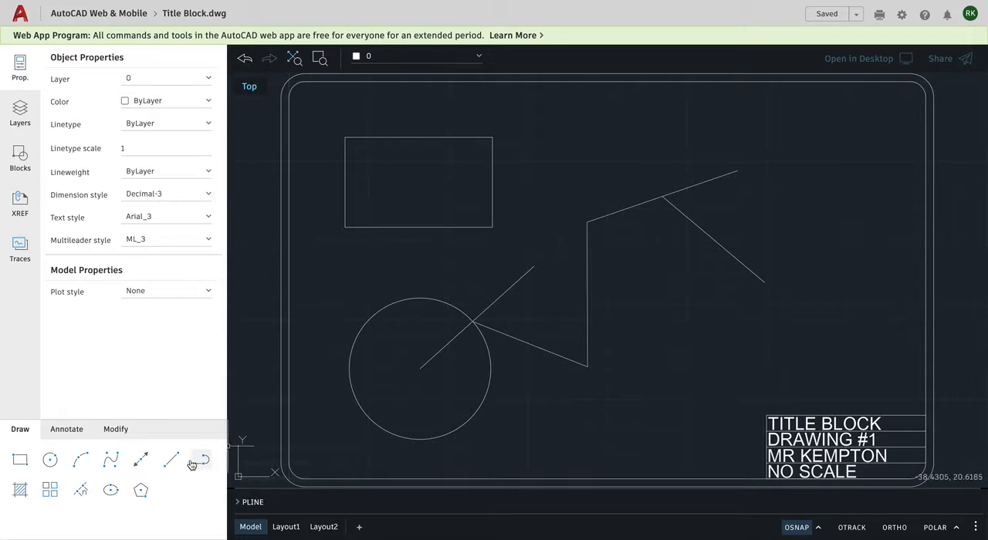
click(171, 461)
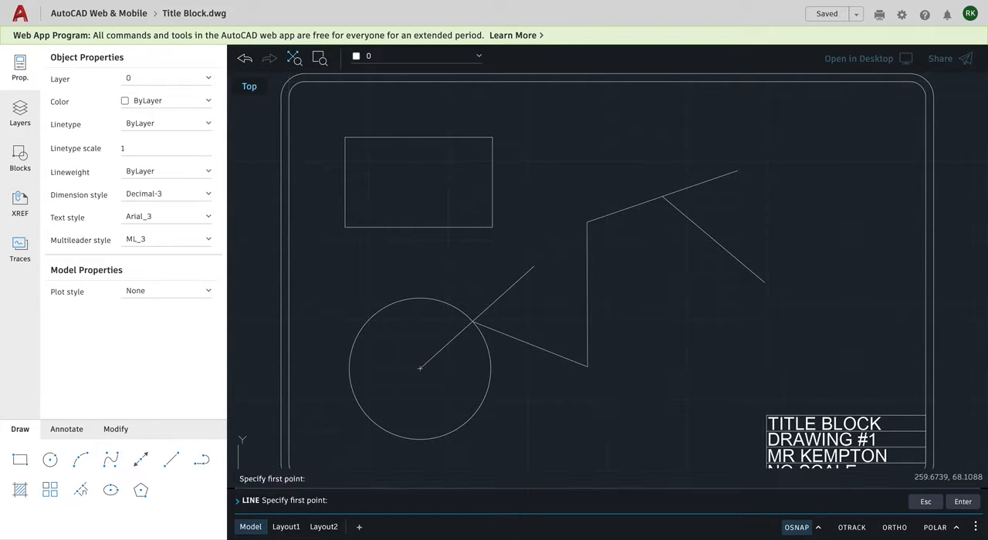
click(703, 371)
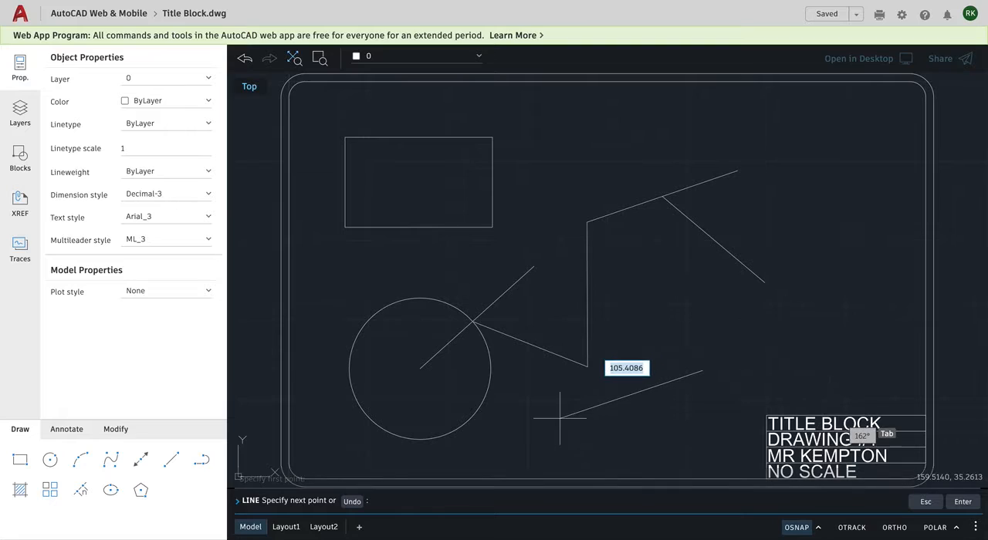
click(437, 437)
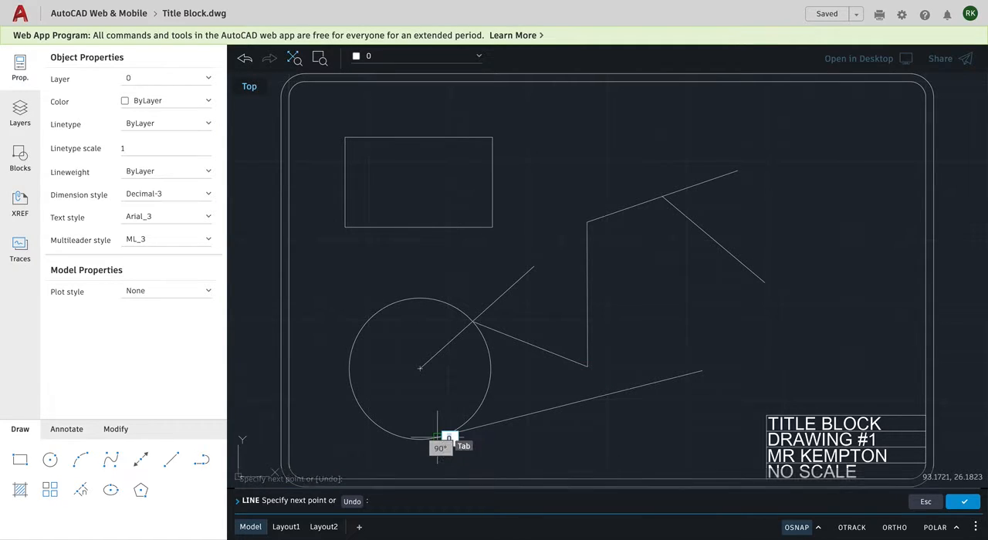
key(Escape)
key(Escape)
key(Escape)
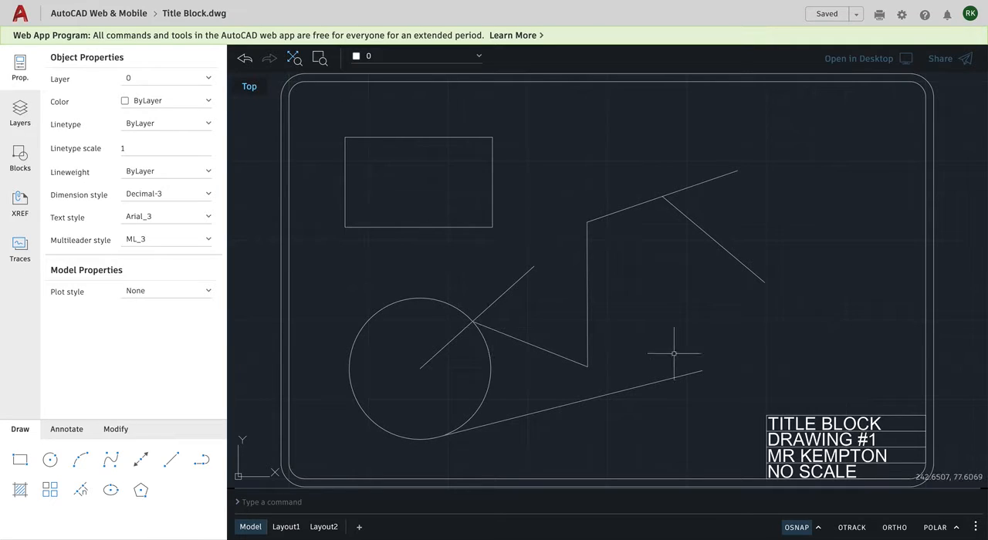
Check the snap modes and draw a horizontal line about 102 units long leftward above the sloped line, with Ortho turned on.
click(818, 529)
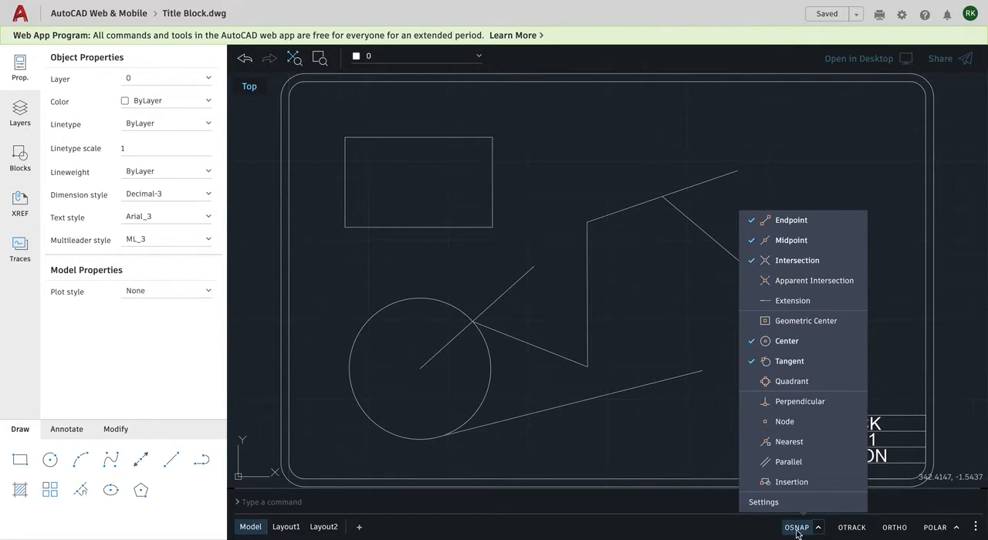
click(656, 341)
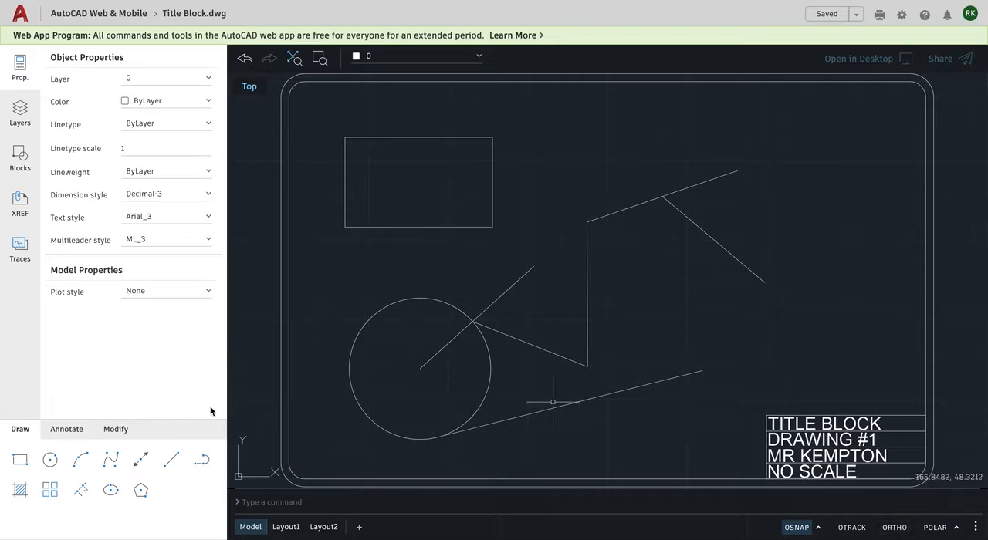
click(171, 461)
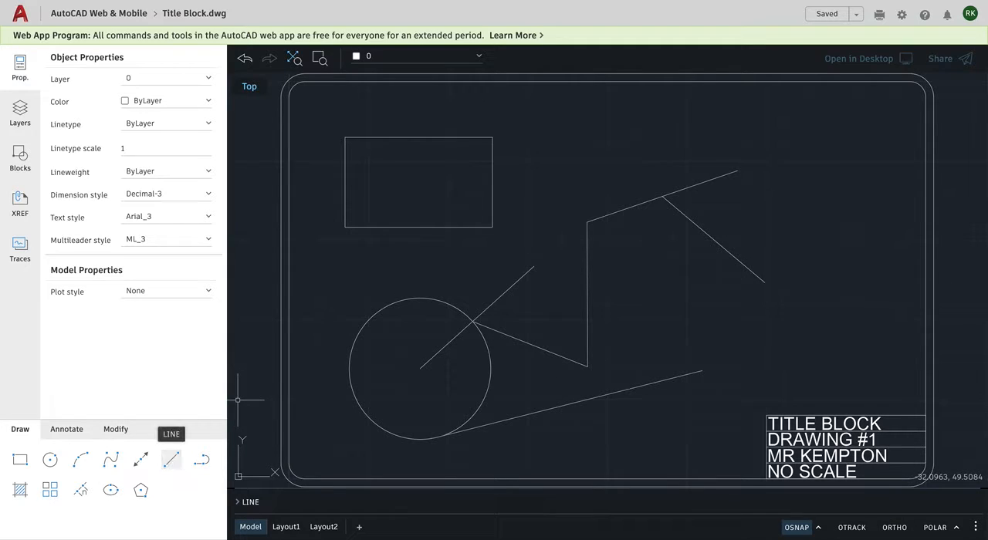
click(172, 462)
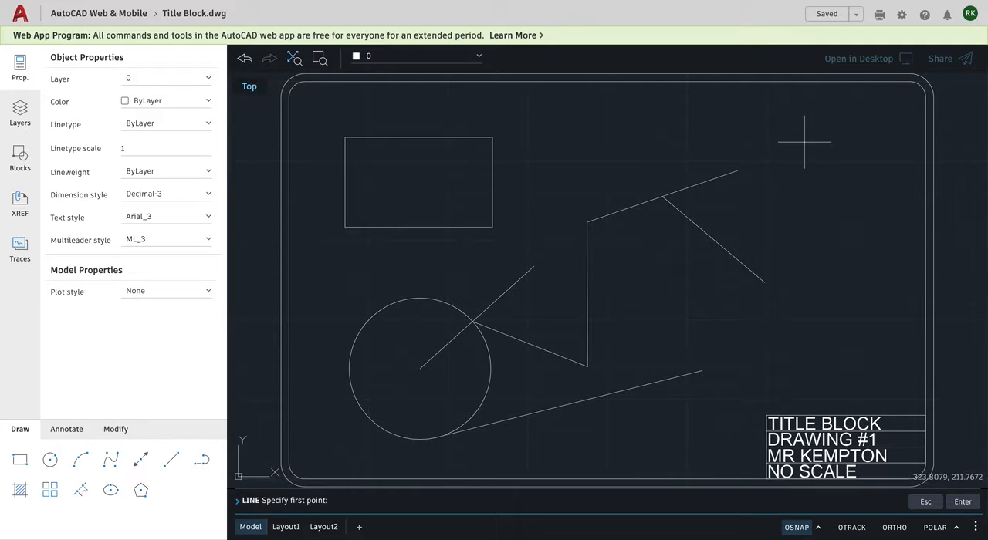
click(805, 142)
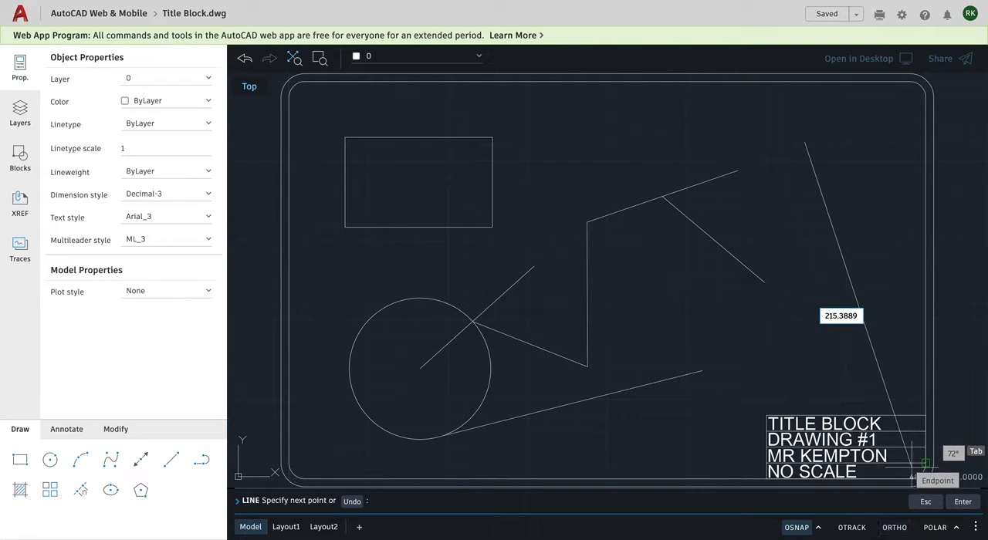
click(895, 527)
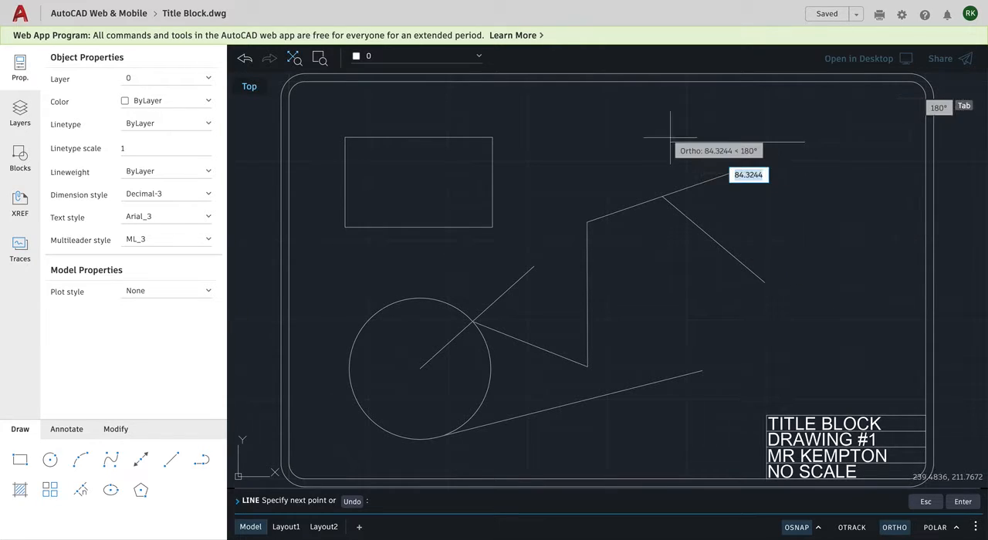
click(642, 142)
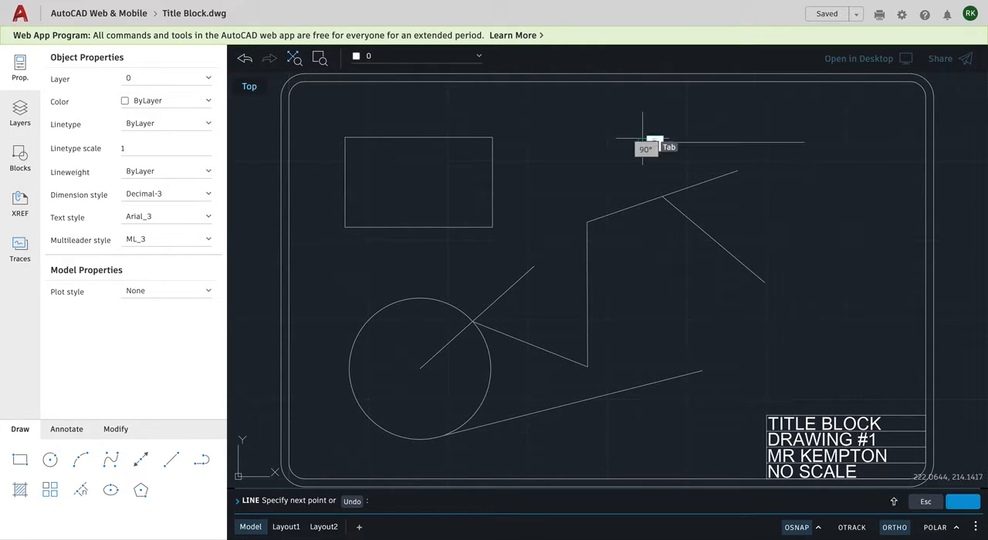
Turn Ortho off, continue from the horizontal line's left end to the sloped line's upper endpoint, and end the line.
click(897, 531)
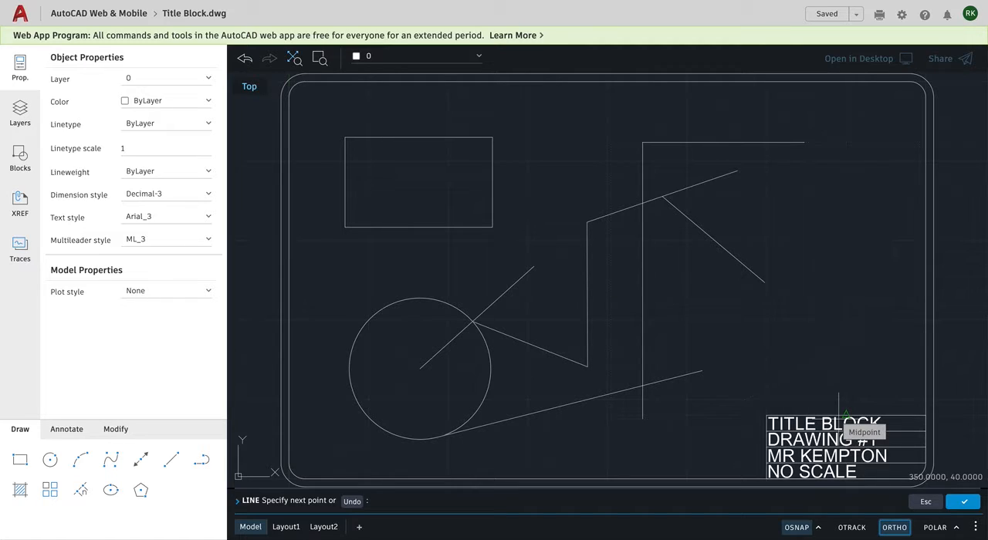
click(737, 170)
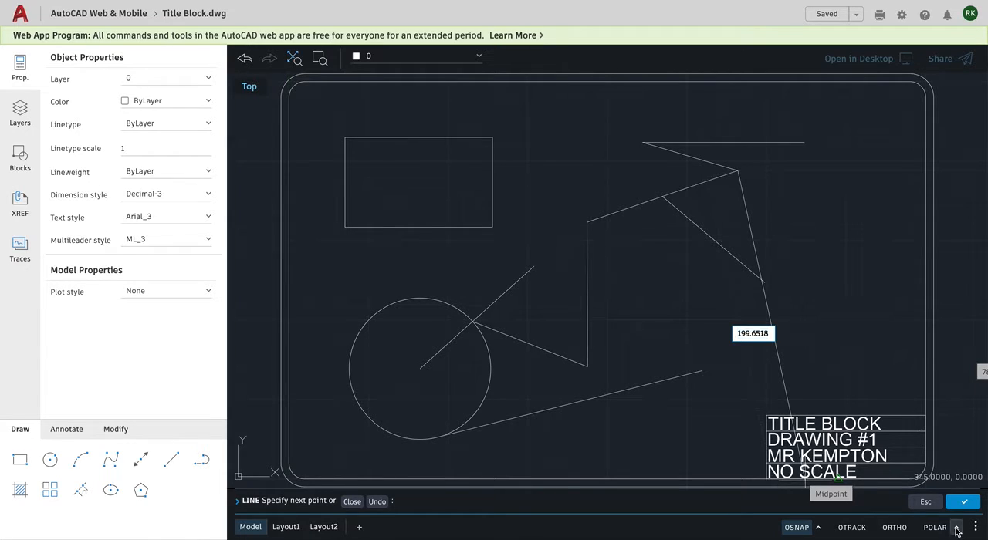
click(956, 530)
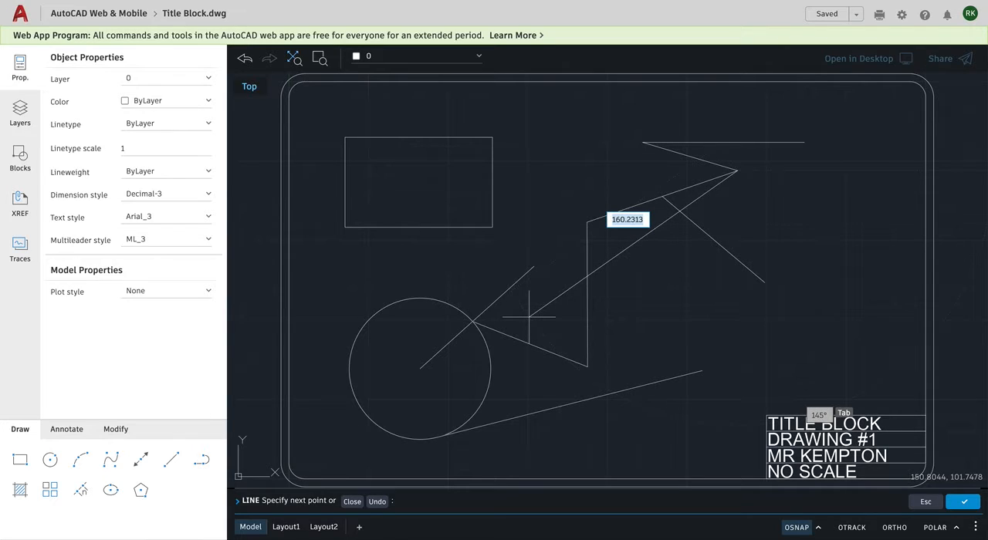
key(Escape)
key(Escape)
key(Escape)
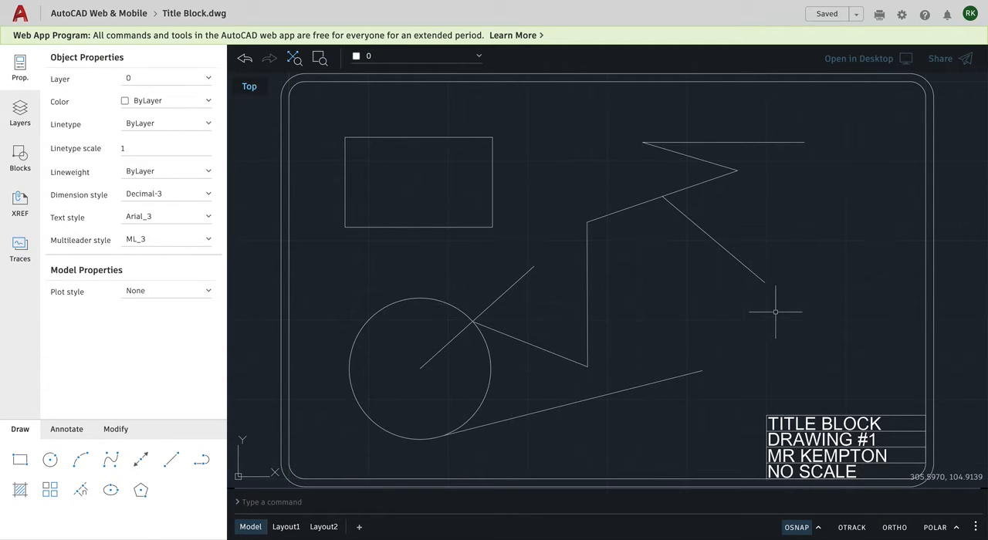
Start a line just above the title block with Polar tracking turned on, and open the list of polar angles.
click(173, 460)
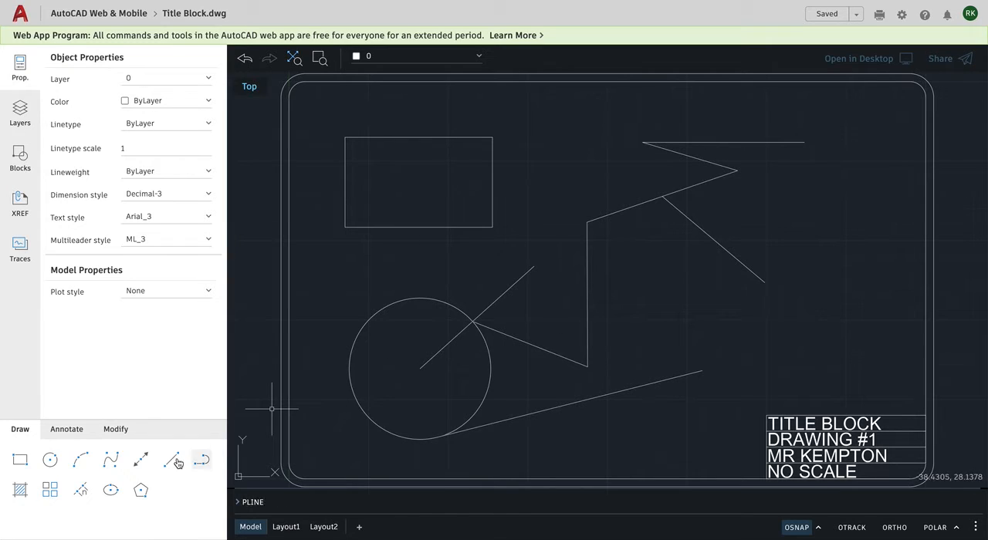
click(172, 461)
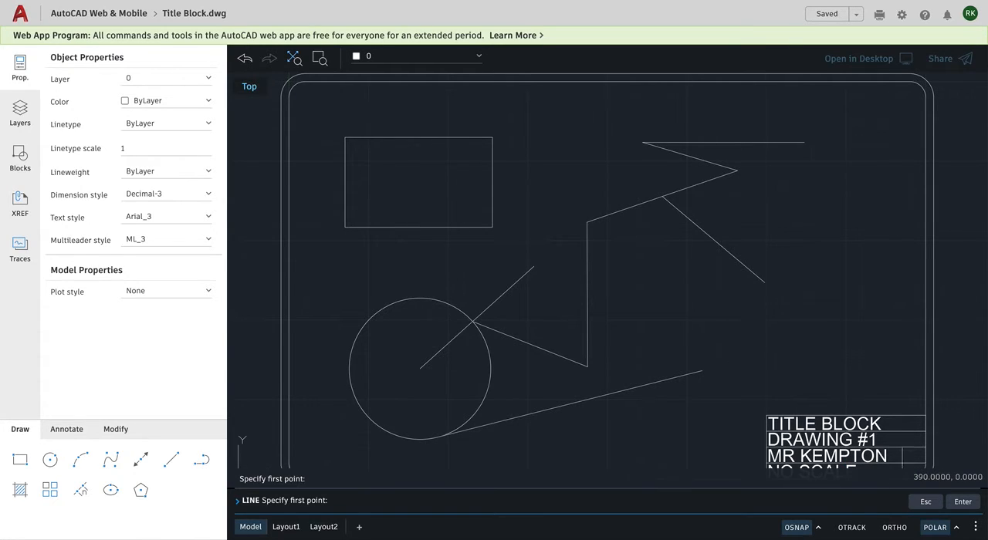
click(775, 379)
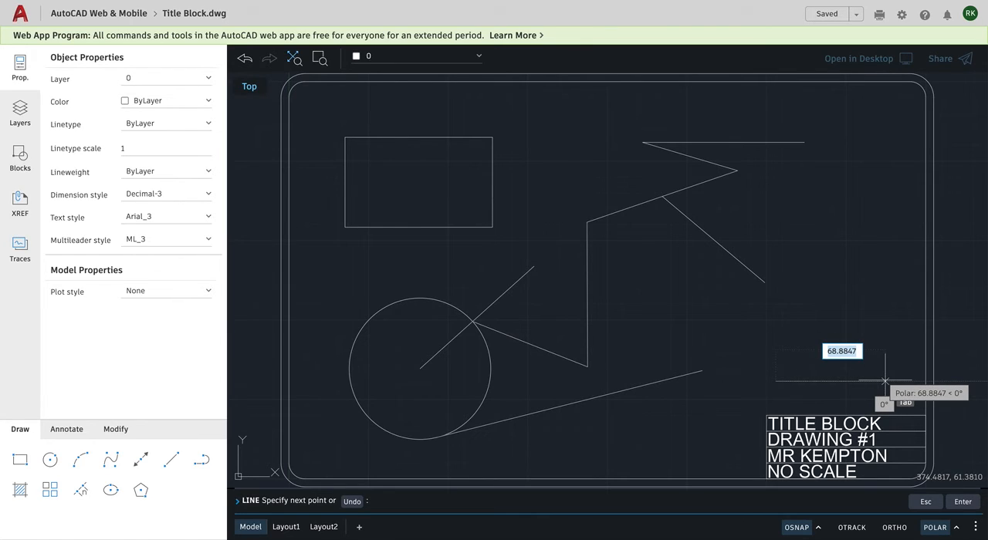
click(956, 529)
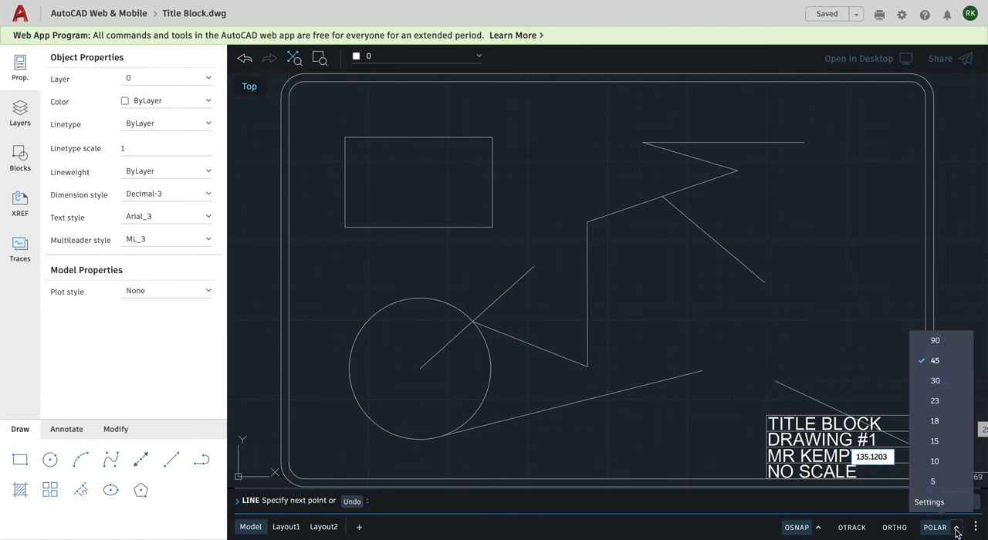